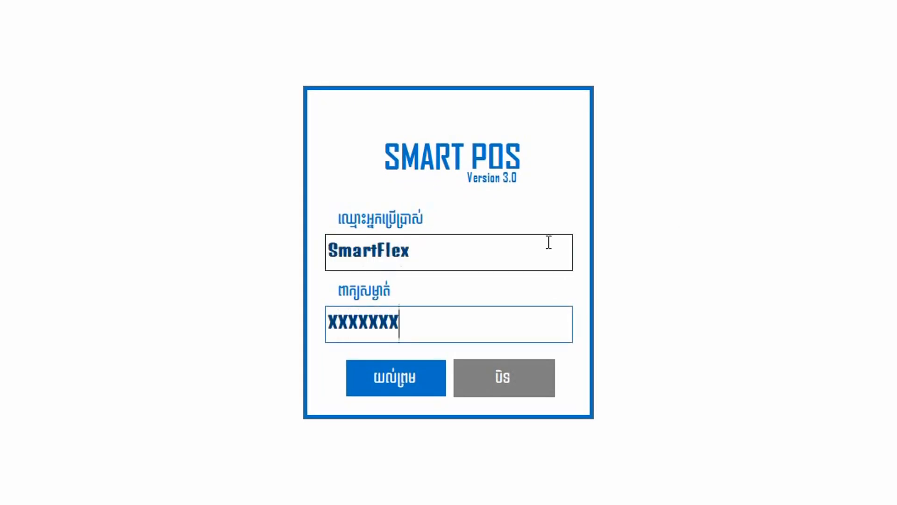
# Enter the account password for the SmartFlex user and log in.
pyautogui.write('x')
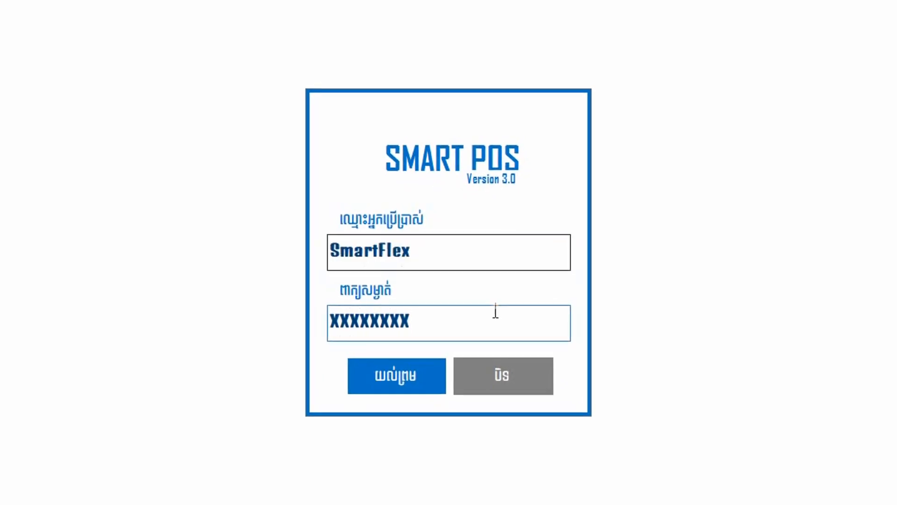
pyautogui.click(404, 376)
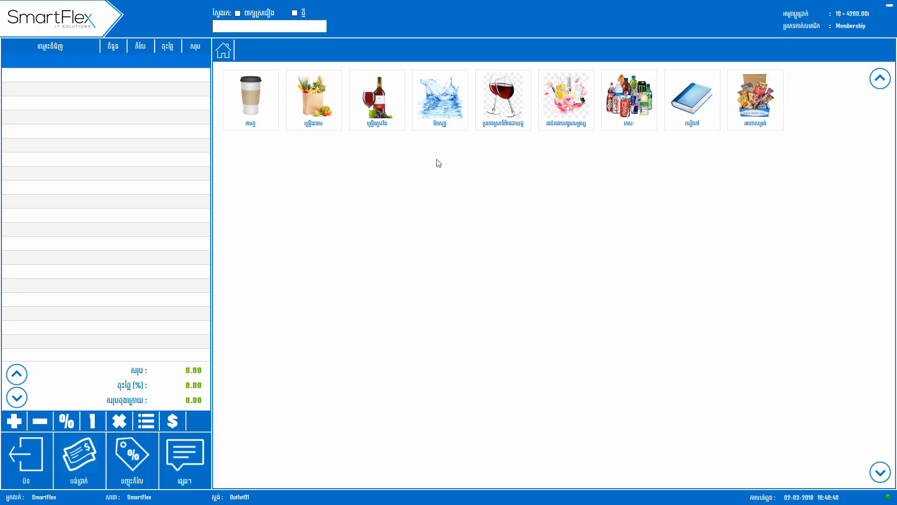
# Add the កាហ្វេរតនះគីរី កំប៉ុង can from the coffee category to the order and set its quantity to 5.
pyautogui.click(262, 108)
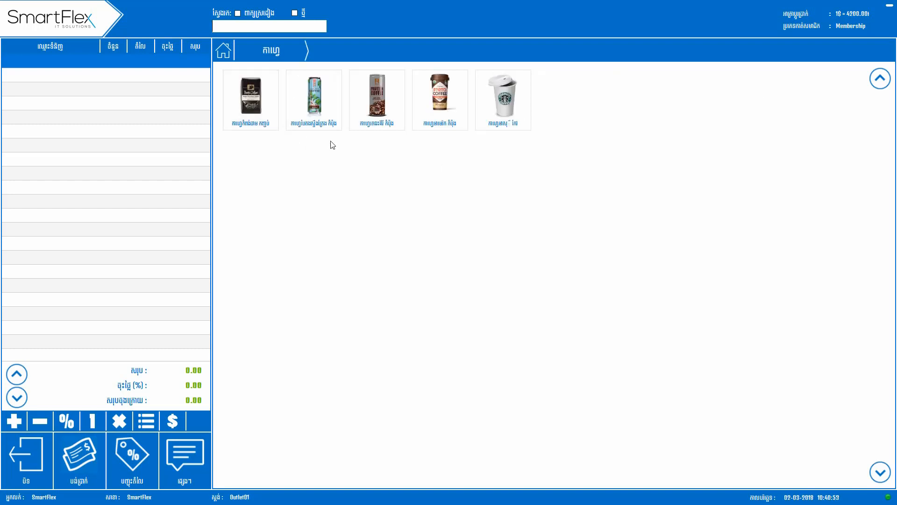
pyautogui.click(372, 115)
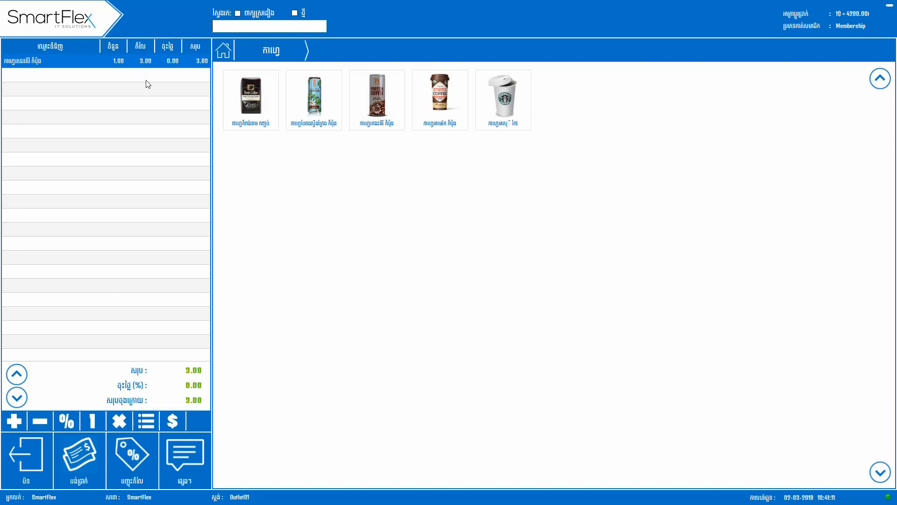
pyautogui.click(124, 64)
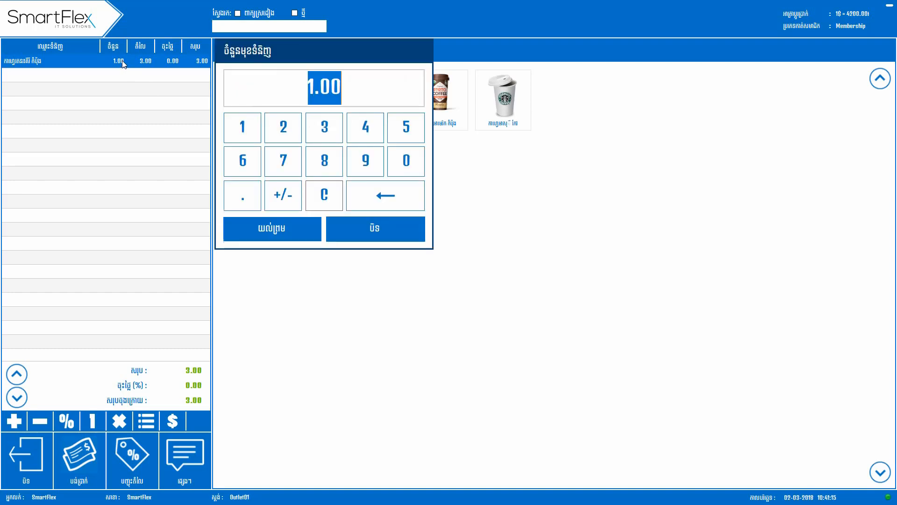
pyautogui.click(358, 84)
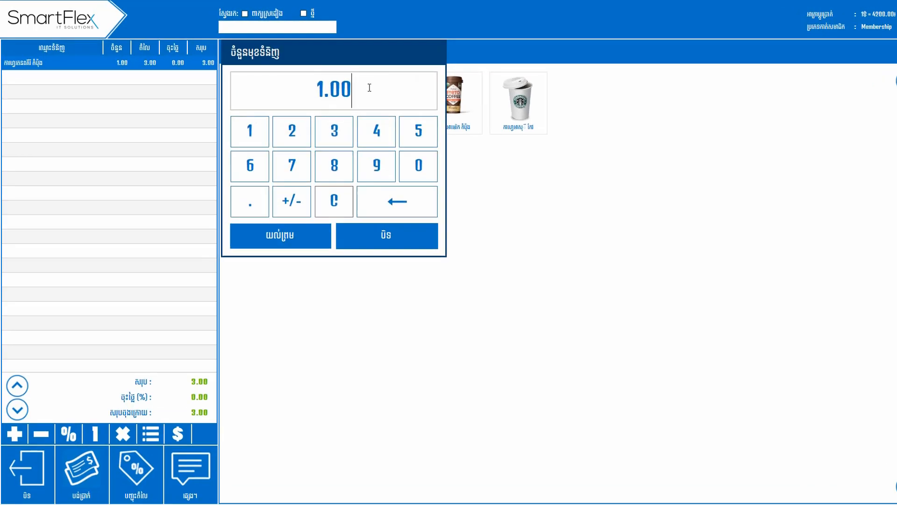
pyautogui.moveTo(370, 87); pyautogui.dragTo(309, 92)
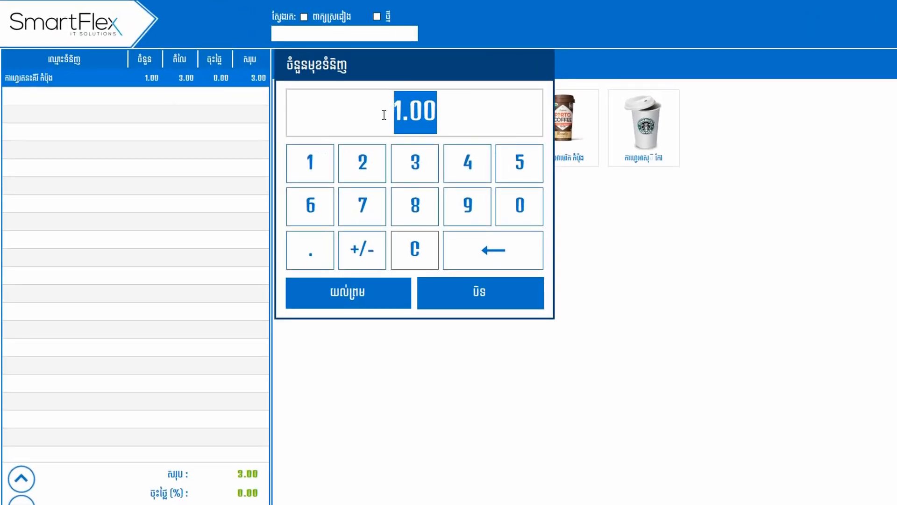
pyautogui.write('5')
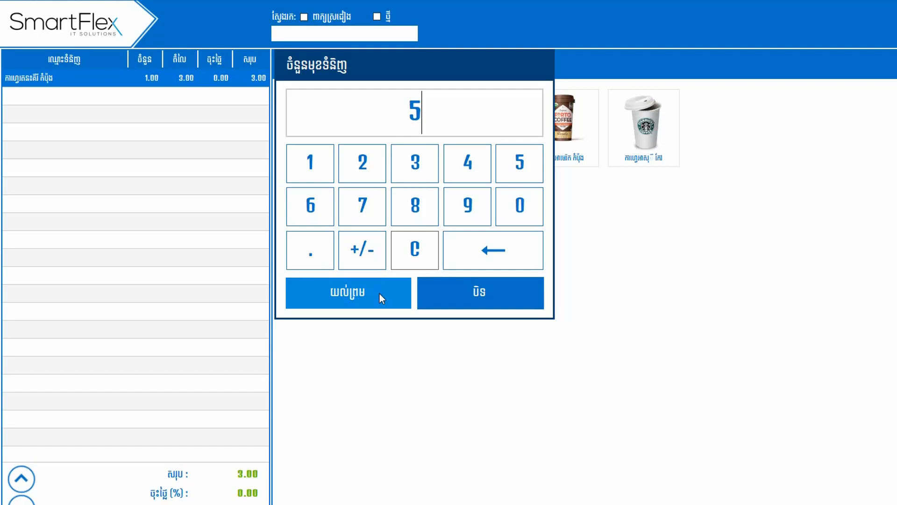
pyautogui.click(380, 294)
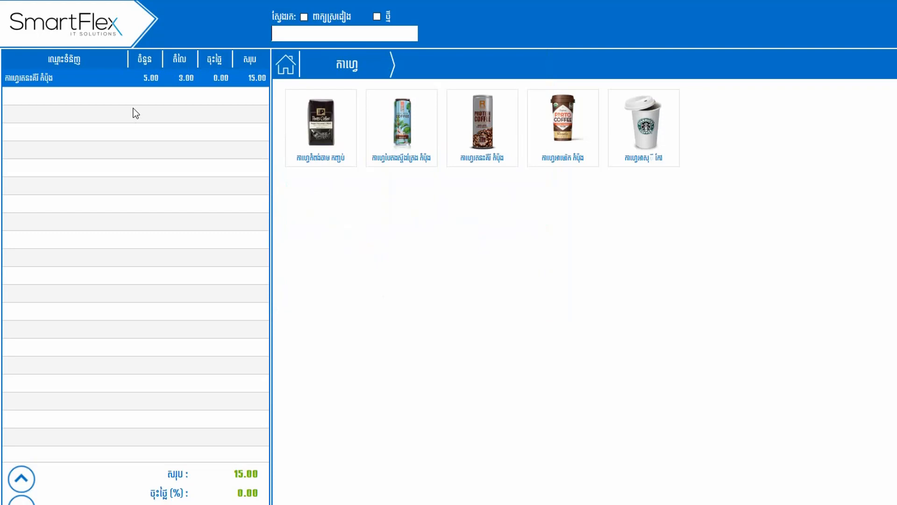
# Return to the product categories and add a Pesi can from the soft drinks category to the order.
pyautogui.click(285, 67)
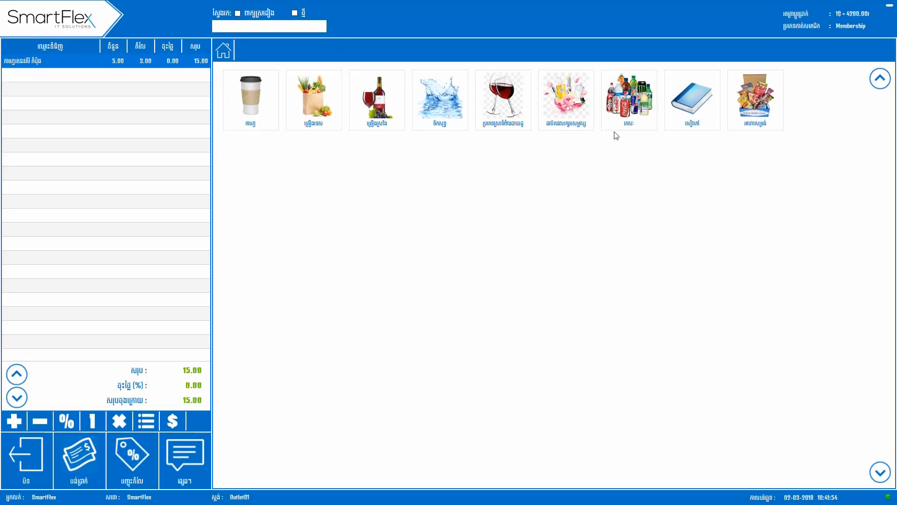
pyautogui.click(630, 117)
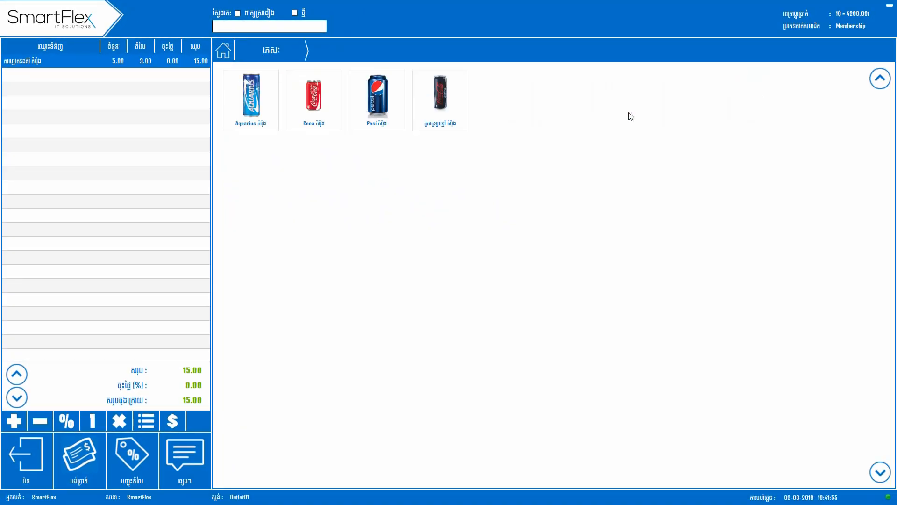
pyautogui.click(373, 117)
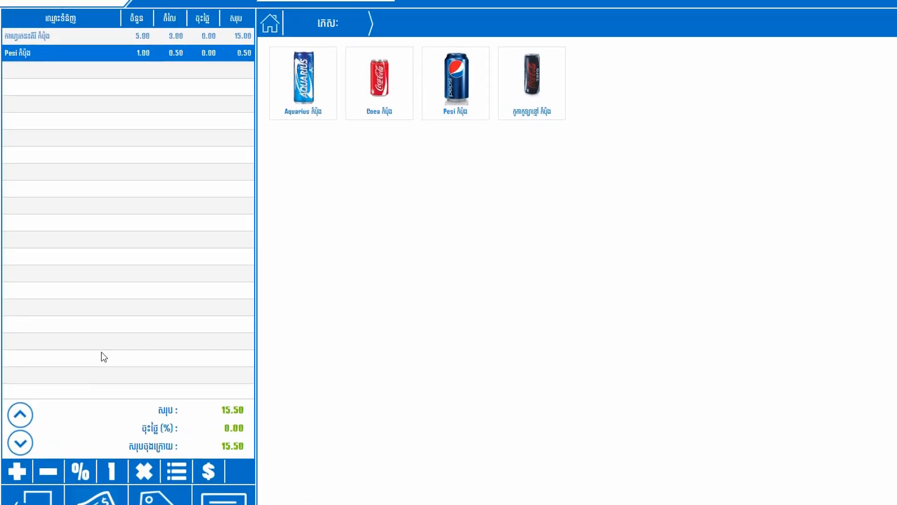
# Give the Pesi line a 10% discount and set its quantity to 20.
pyautogui.click(85, 472)
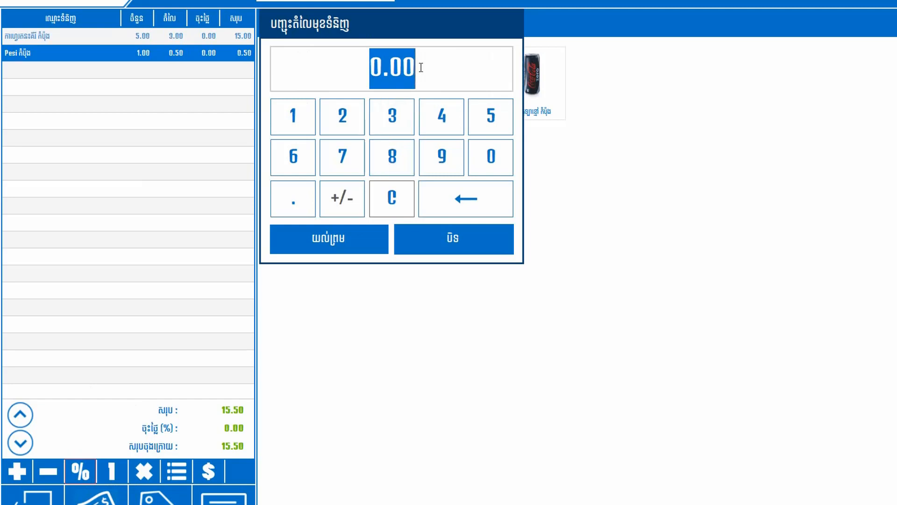
pyautogui.write('1')
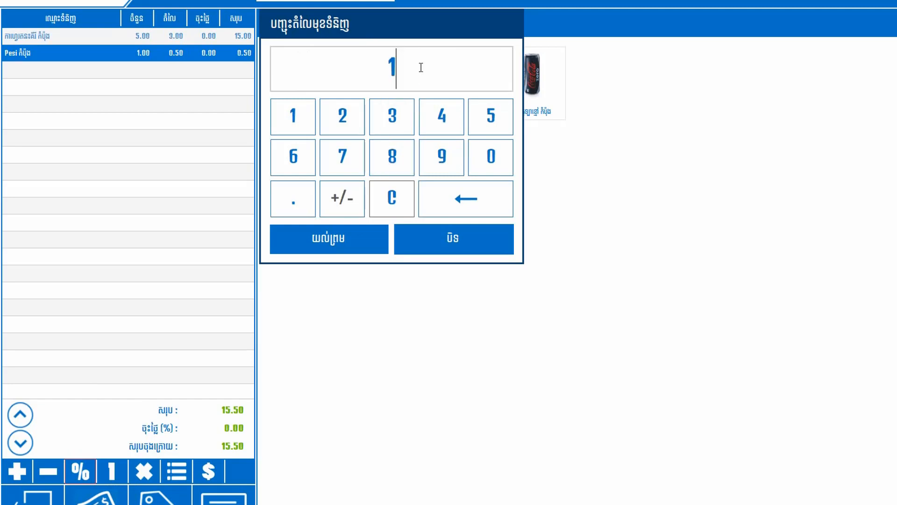
pyautogui.write('0')
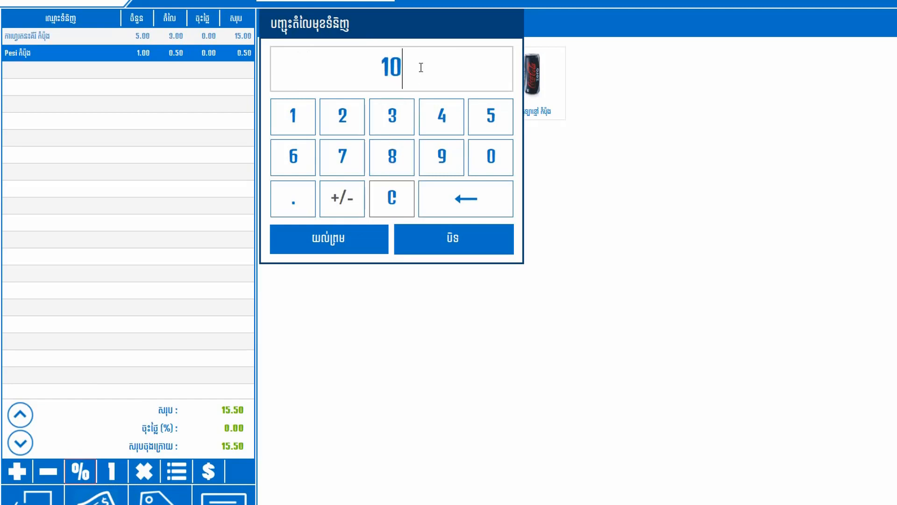
pyautogui.click(342, 243)
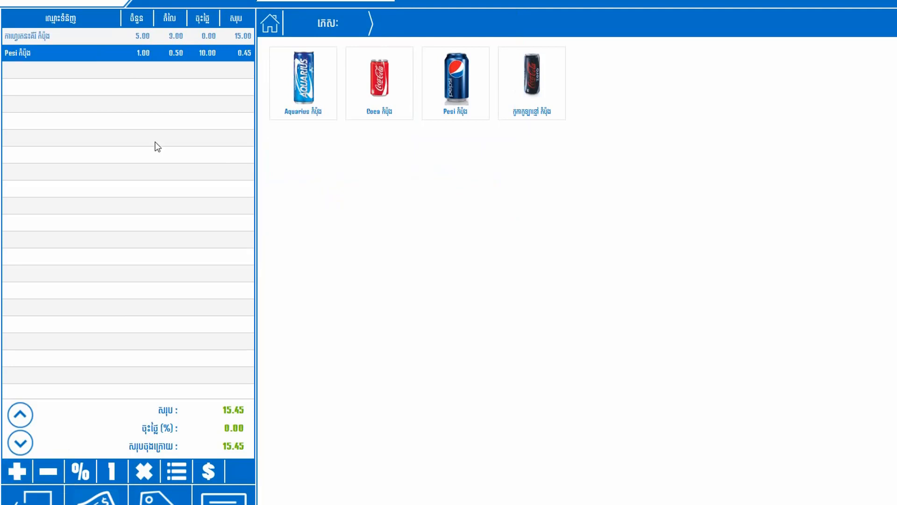
pyautogui.click(111, 466)
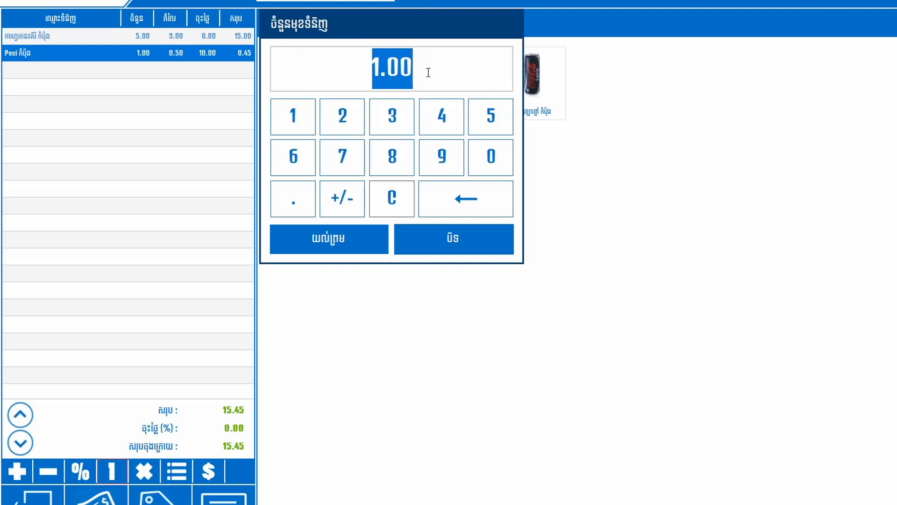
pyautogui.write('20')
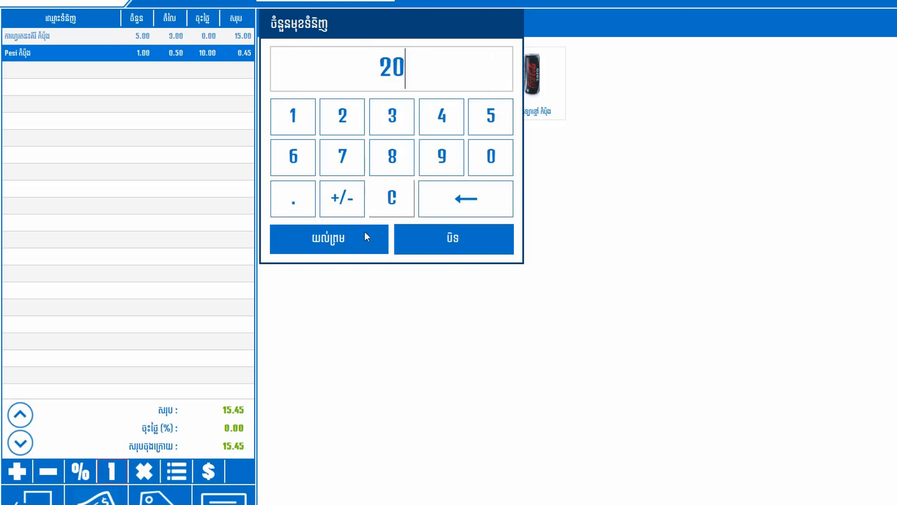
pyautogui.click(349, 245)
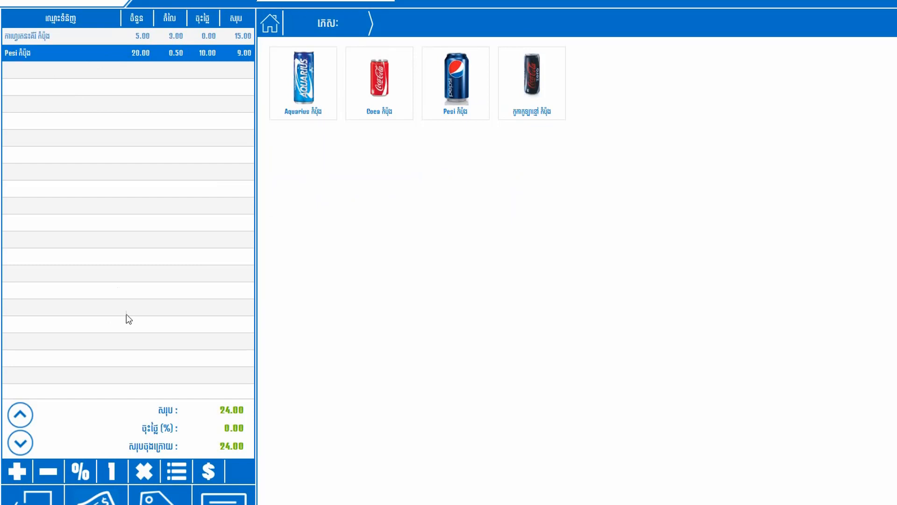
# Delete the coffee line from the order.
pyautogui.click(83, 38)
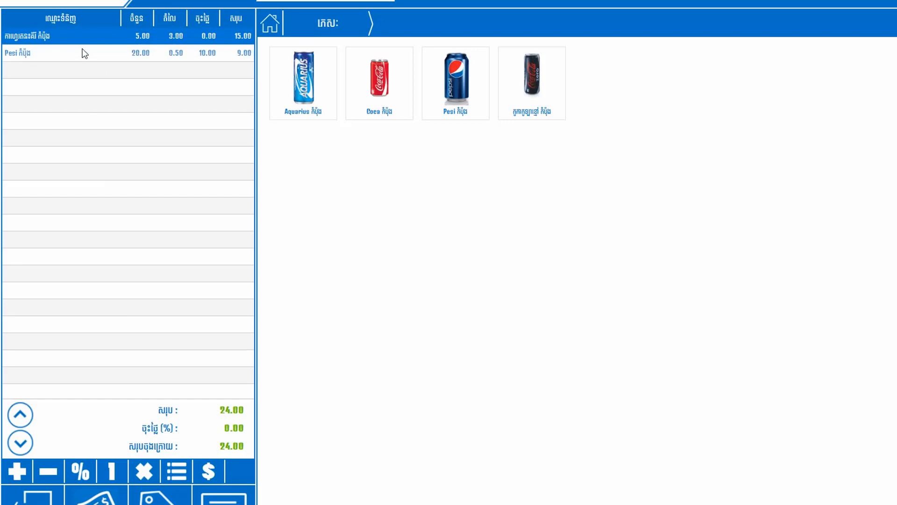
pyautogui.click(145, 469)
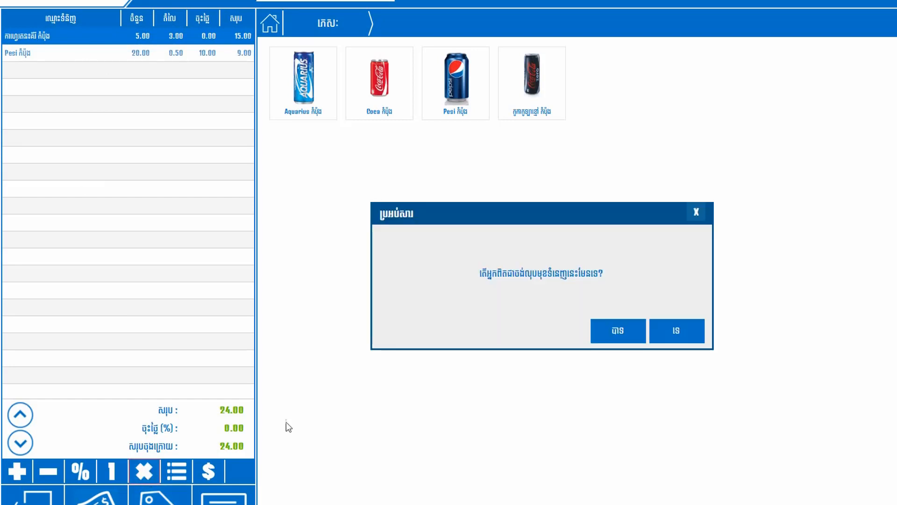
pyautogui.click(614, 338)
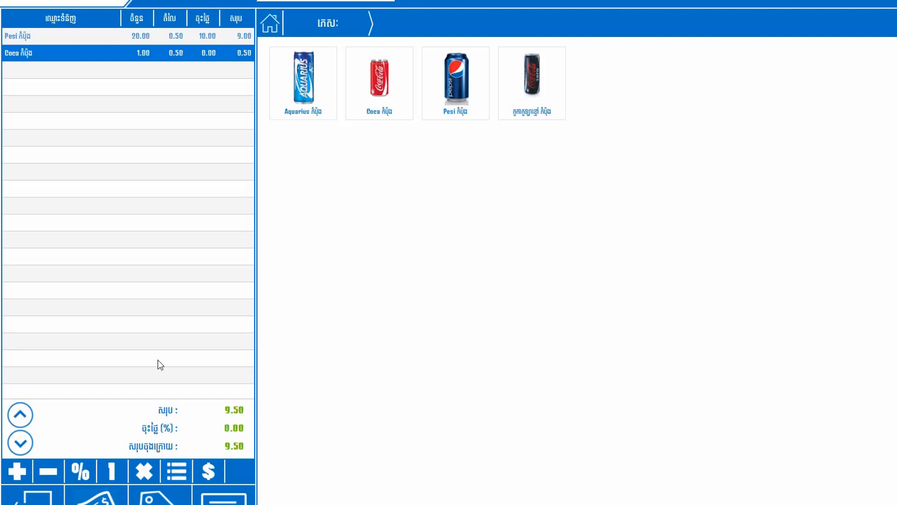
# Choose the can as the Coca line's unit of measure and set its price to 1.
pyautogui.click(177, 472)
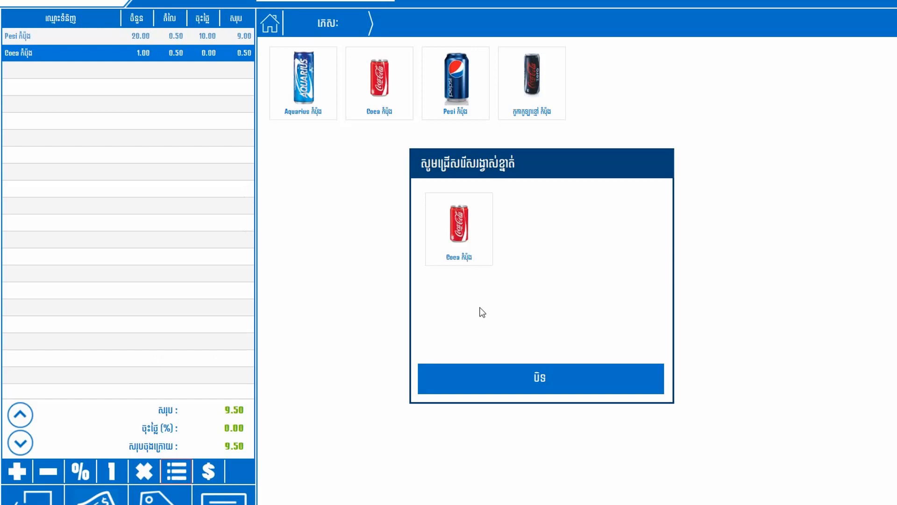
pyautogui.click(475, 245)
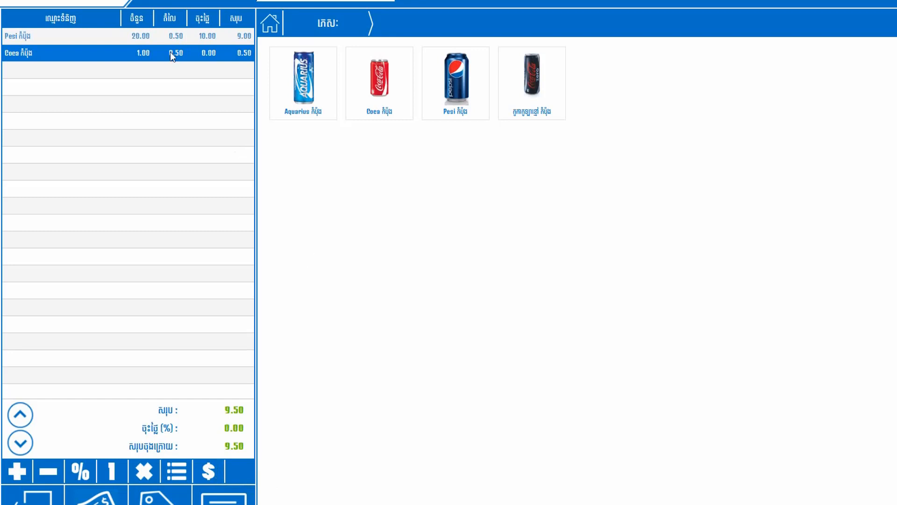
pyautogui.click(209, 470)
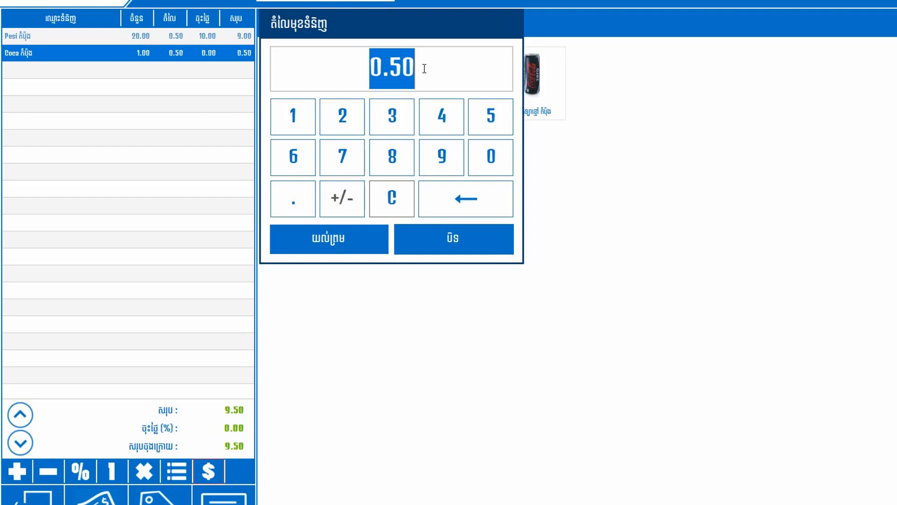
pyautogui.write('1')
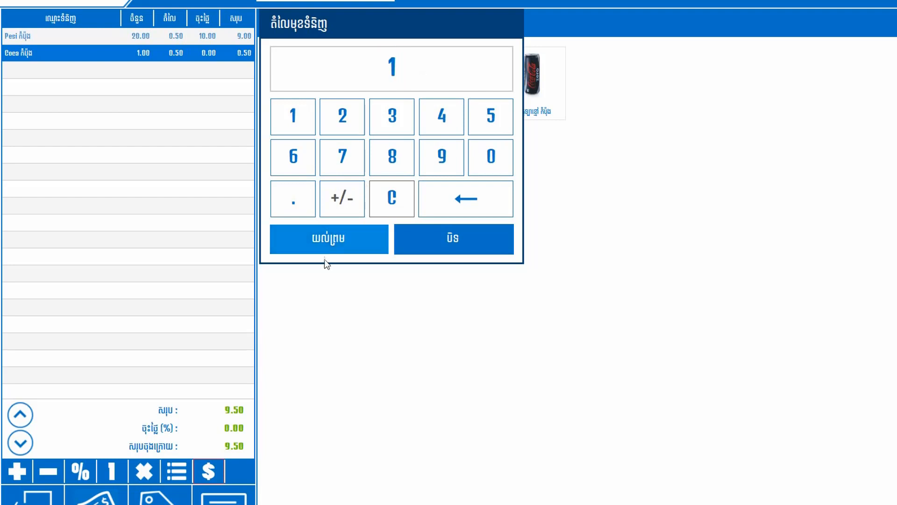
pyautogui.click(328, 240)
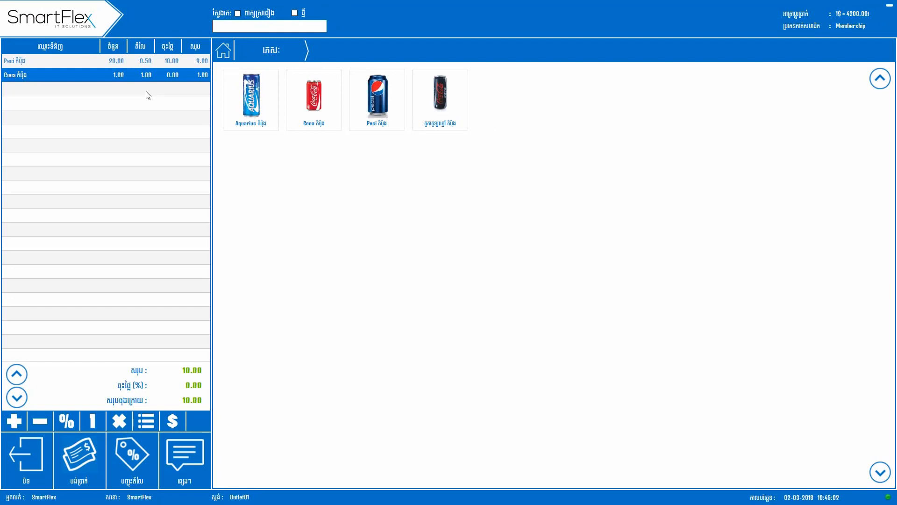
# Take payment for the order with 20 dollars received and print the receipt.
pyautogui.click(85, 464)
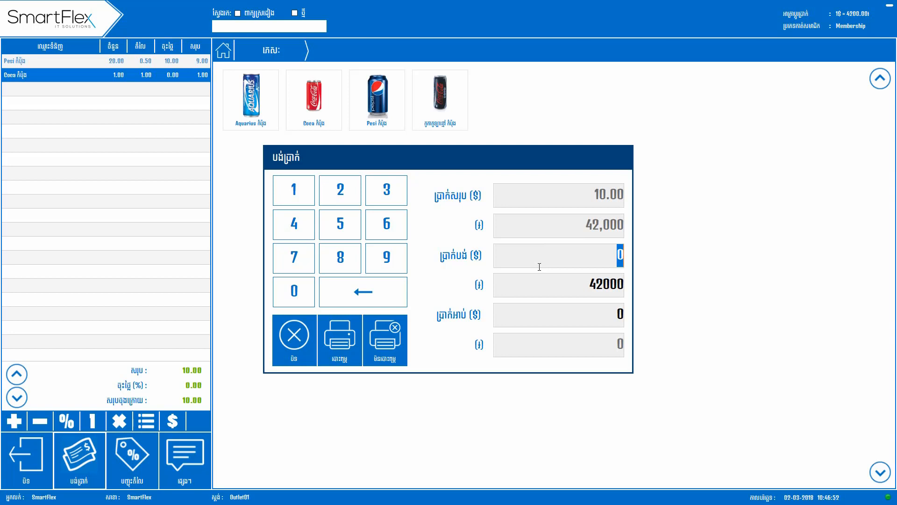
pyautogui.write('10')
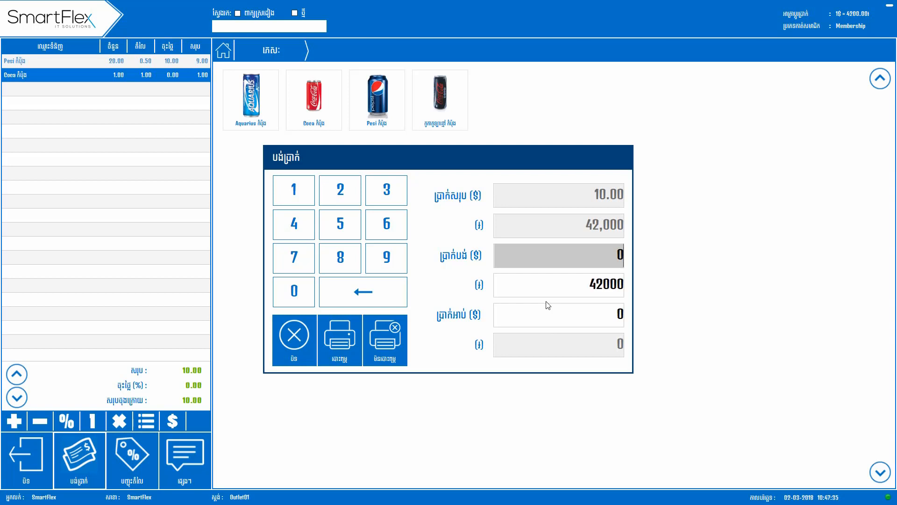
pyautogui.write('20')
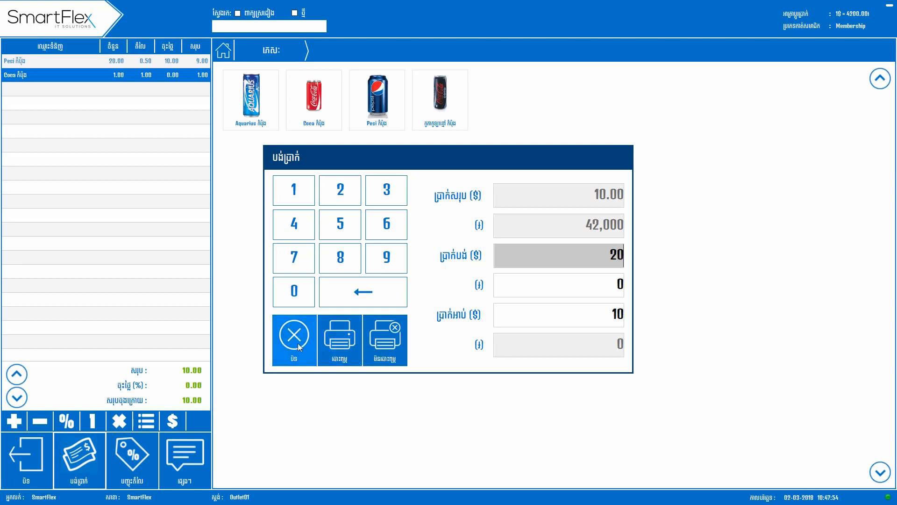
pyautogui.click(340, 352)
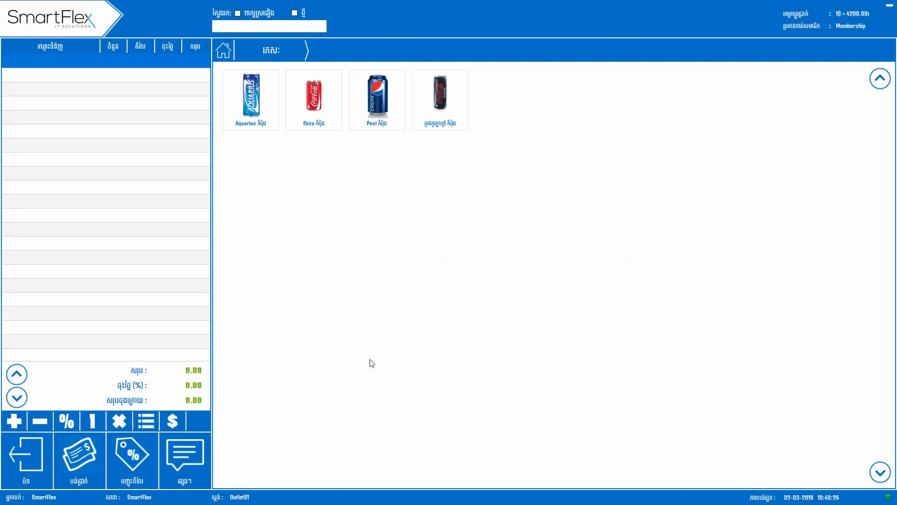
# Close the accounts for the current SmartFlex cashier session.
pyautogui.click(169, 470)
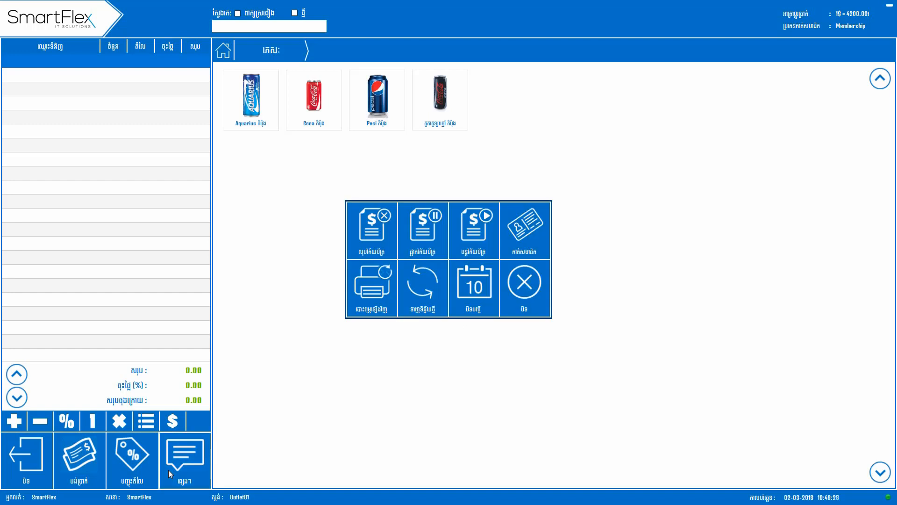
pyautogui.click(478, 297)
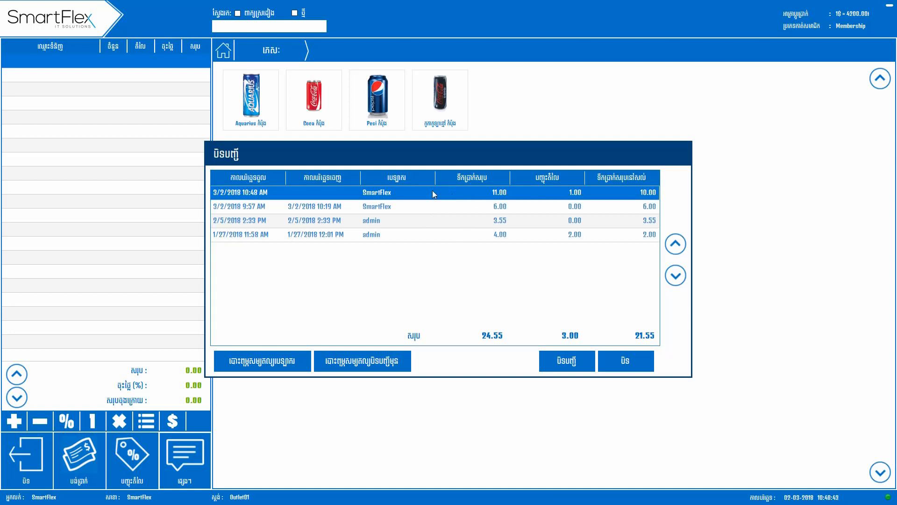
pyautogui.click(542, 360)
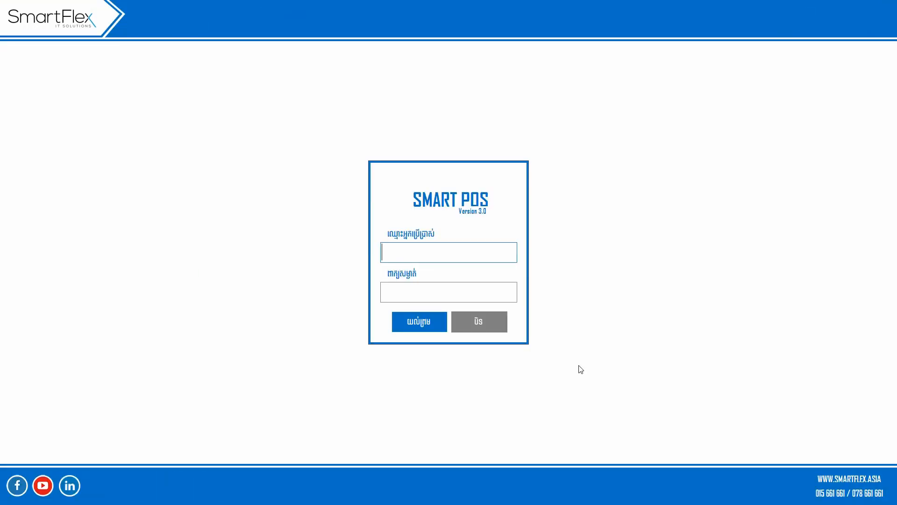